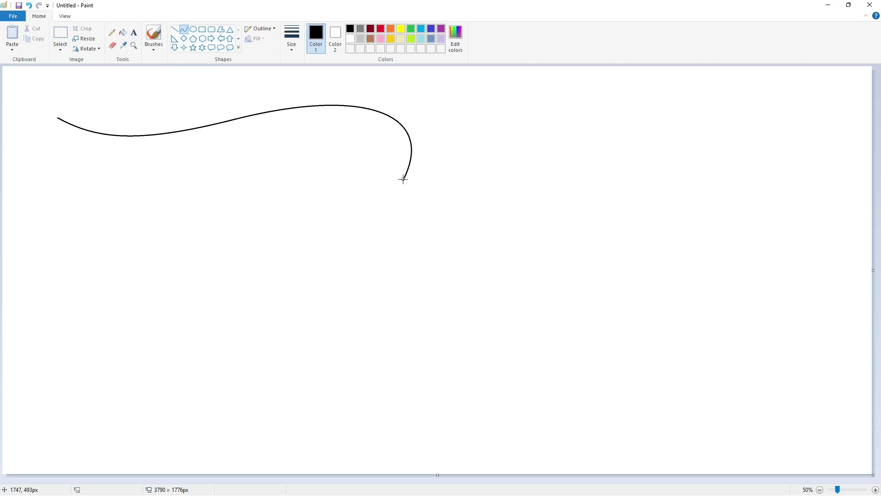
Step: Outline the T crossbar's curved underside, then add the straight sides and base line of its stem
drag(403, 179, 262, 166)
drag(373, 176, 362, 147)
mouse_move(262, 167)
mouse_down()
mouse_move(236, 205)
mouse_move(242, 171)
mouse_move(234, 180)
mouse_move(230, 436)
mouse_move(161, 416)
mouse_move(174, 176)
mouse_move(43, 120)
mouse_move(120, 199)
mouse_move(37, 174)
mouse_up()
click(298, 189)
click(174, 29)
click(241, 308)
Step: Outline the crossbar's left end with pointed feather tips using curves of a different line size, and fill the T with black
click(184, 29)
click(292, 41)
click(293, 84)
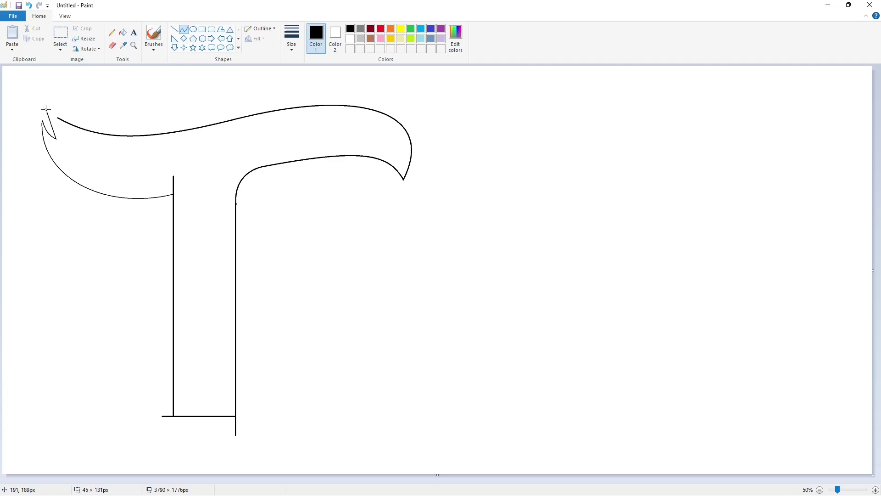
drag(45, 116, 46, 110)
click(57, 127)
click(60, 125)
click(123, 33)
click(275, 133)
Step: Set a new line size for the Line tool and recolour the whole black T purple
click(875, 490)
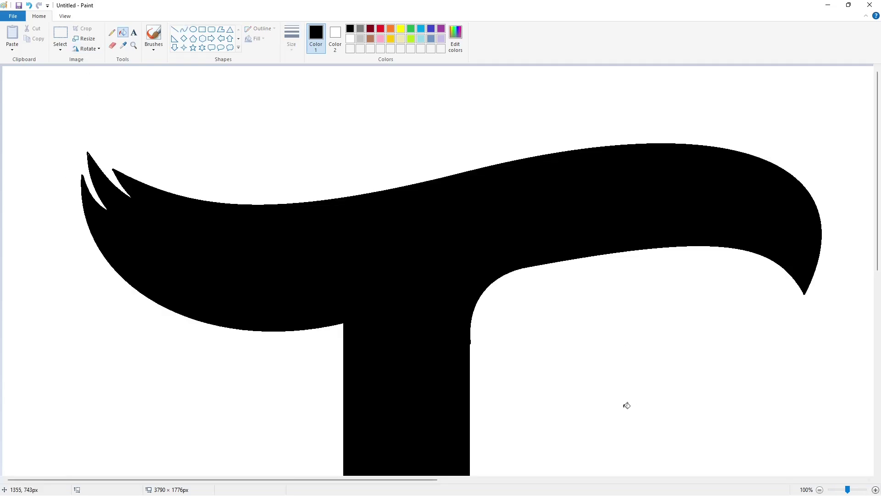
click(174, 30)
click(292, 39)
click(311, 83)
click(118, 153)
click(350, 38)
click(107, 157)
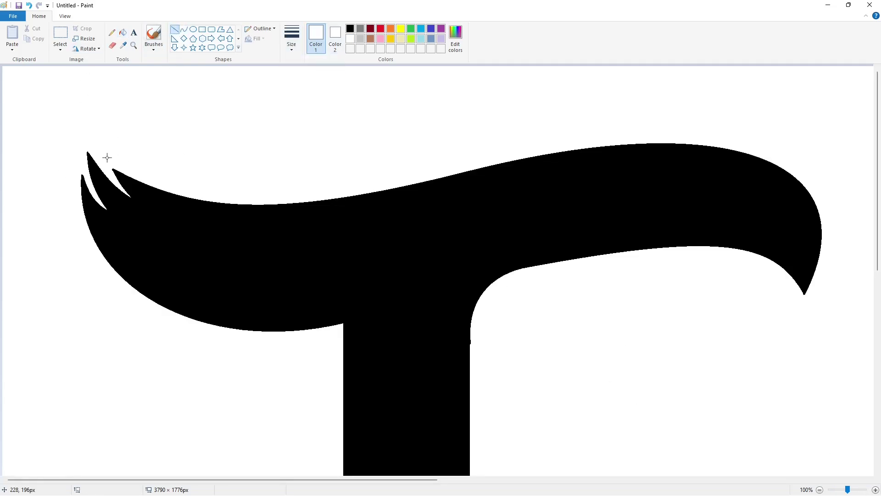
scroll(476, 243, down, 3)
click(123, 32)
click(441, 28)
click(435, 153)
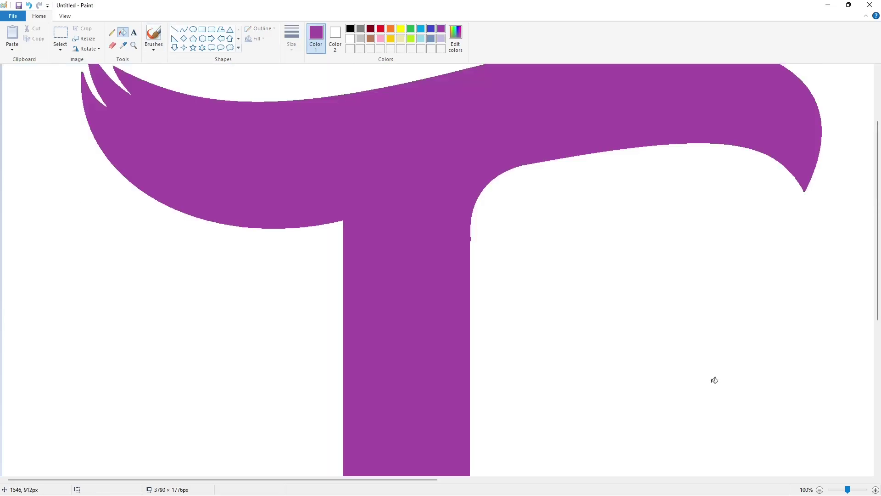
Step: Cover the small bump on the right edge of the T's stem with a white line
click(350, 39)
click(178, 29)
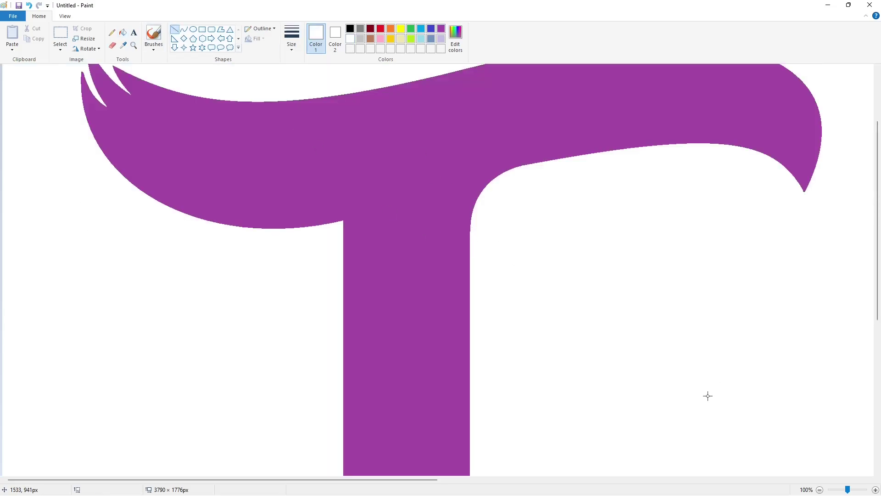
scroll(707, 395, up, 1)
scroll(734, 406, down, 1)
Step: Draw a small circle with a black outline beside the lower-left corner of the T's stem
click(820, 490)
click(351, 28)
click(193, 29)
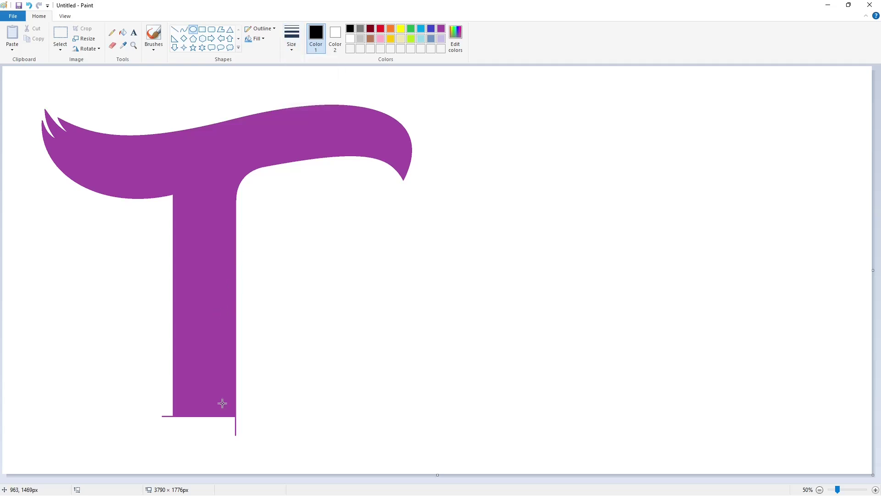
drag(182, 413, 167, 413)
scroll(525, 436, up, 1)
Step: Copy the small circle with transparent selection and place one copy in each bottom corner of the T's stem
click(60, 37)
drag(276, 317, 315, 383)
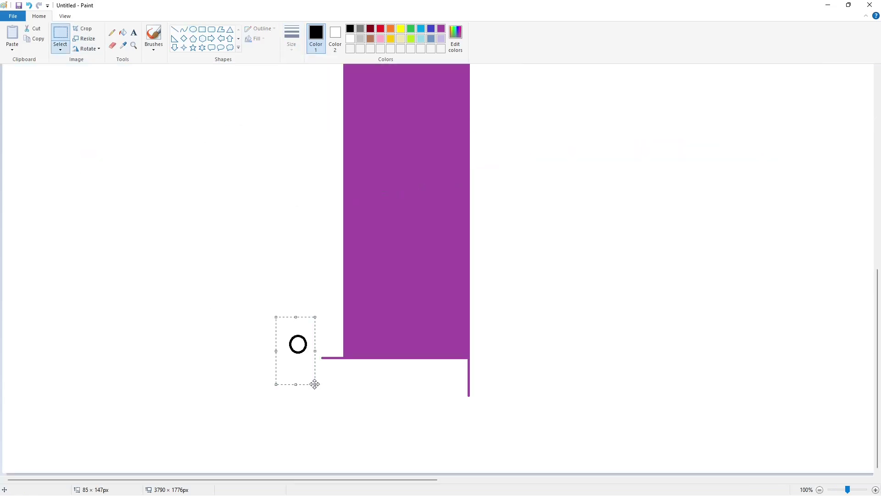
key(ctrl+c)
key(ctrl+v)
click(60, 47)
click(86, 132)
drag(26, 91, 353, 348)
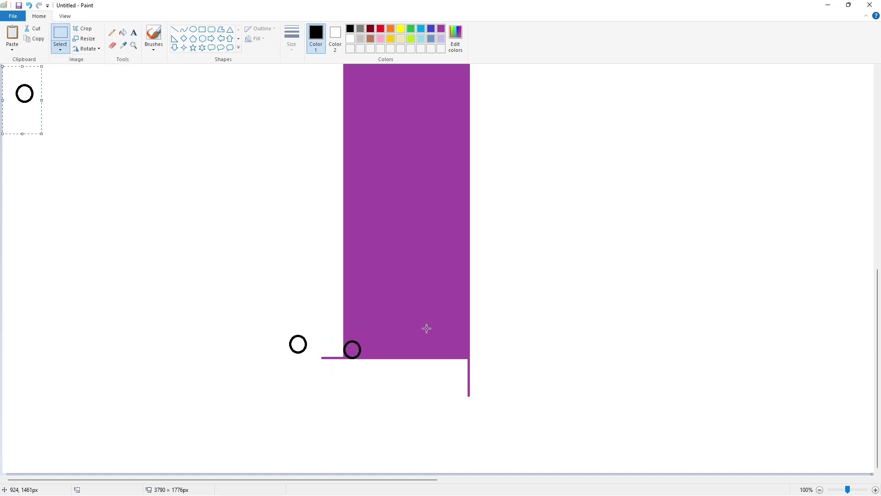
drag(24, 94, 462, 349)
click(580, 348)
Step: Fill the leftover purple pieces outside the circles at the stem's bottom corners with white
click(123, 32)
click(349, 39)
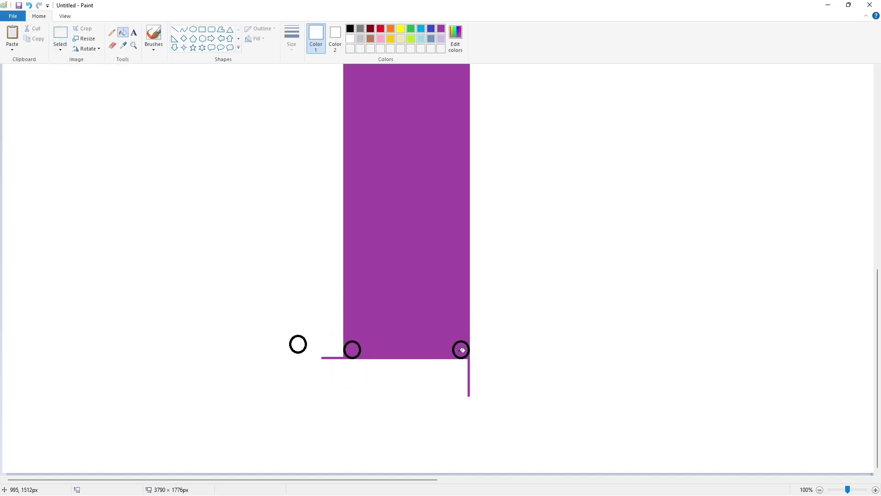
click(467, 355)
click(345, 356)
Step: Fill the T and the insides of its two corner circles with black
click(350, 28)
click(367, 298)
click(352, 350)
click(461, 350)
Step: Draw straight black lines for the left, bottom and right edges of an r beside the T's stem
click(820, 490)
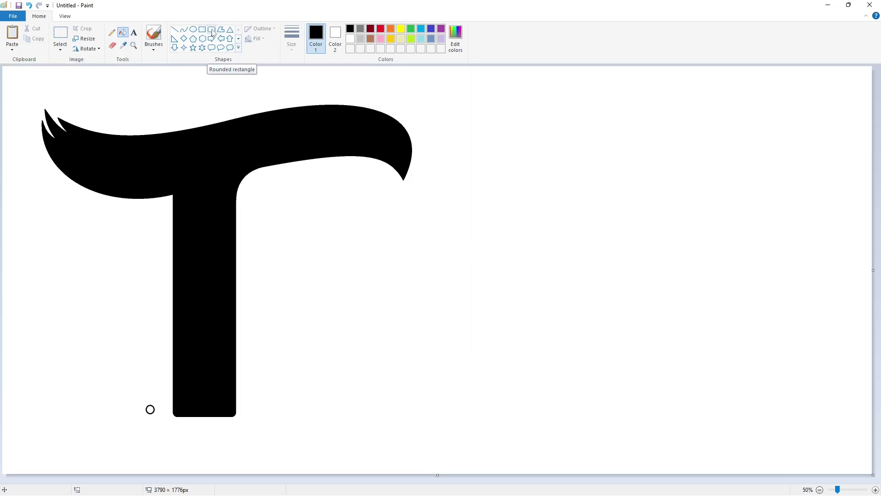
click(175, 28)
mouse_move(251, 219)
mouse_down()
mouse_move(260, 376)
mouse_move(251, 379)
mouse_up()
drag(248, 362, 311, 367)
drag(307, 279, 310, 277)
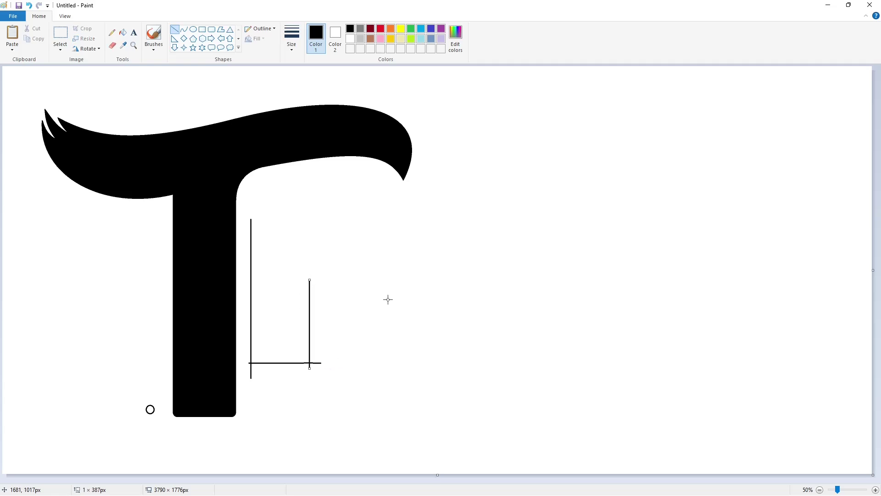
click(389, 299)
Step: Outline the top of the r with a curved left corner, a flat top edge and an arched shoulder
click(184, 29)
drag(250, 219, 246, 189)
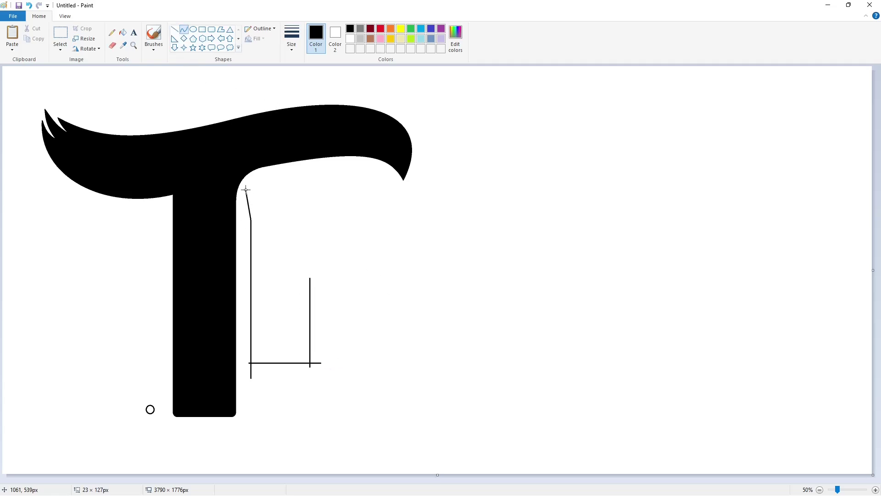
click(175, 29)
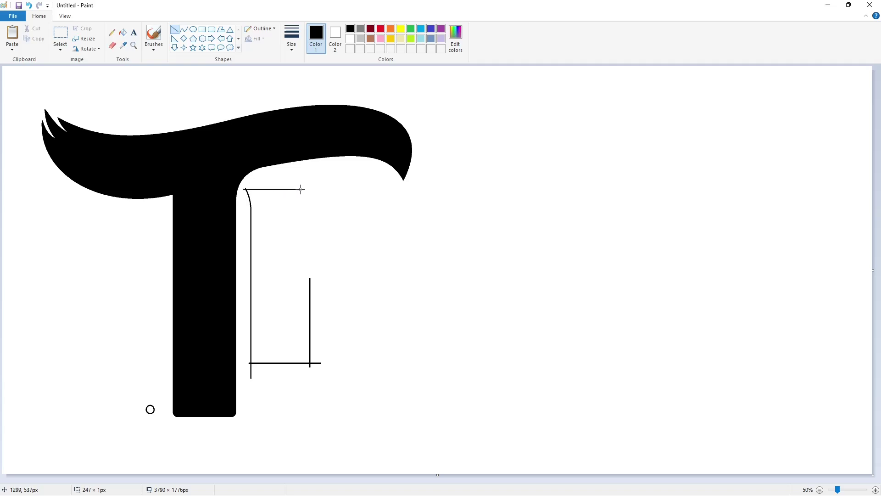
click(338, 232)
click(183, 29)
drag(300, 188, 374, 176)
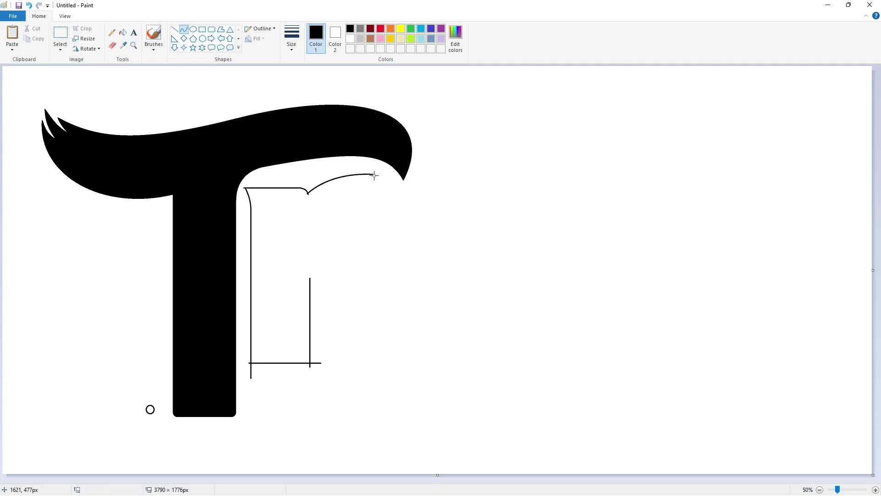
Step: Close the r's outline with a slanted arm end and a curved underside running into its right edge
click(174, 29)
click(184, 29)
drag(360, 221, 310, 278)
drag(328, 233, 332, 221)
drag(312, 252, 310, 245)
Step: Fill the r with purple
click(122, 32)
click(279, 276)
click(441, 29)
click(285, 275)
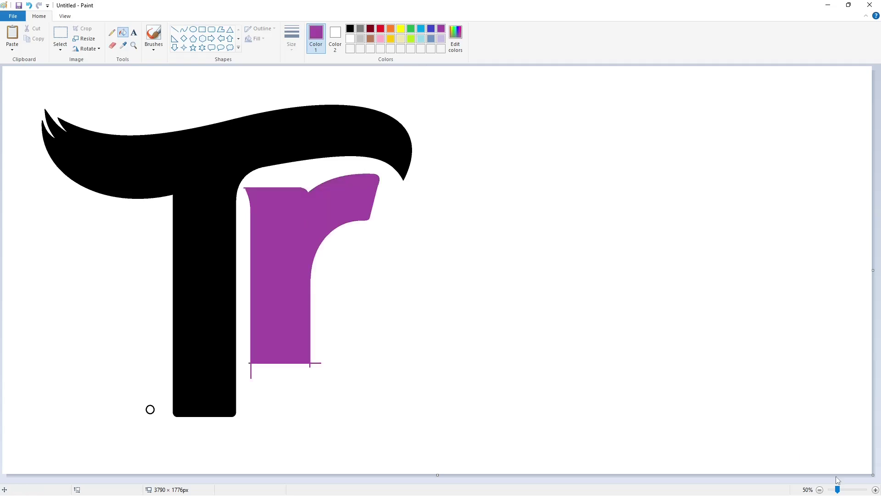
Step: Paste a copy of the circle and align it with the r's bottom-left corner
click(875, 489)
scroll(836, 480, down, 5)
drag(387, 479, 459, 478)
key(ctrl+v)
drag(25, 95, 368, 349)
key(Up)
key(Up)
key(Up)
key(Left)
key(Left)
key(Left)
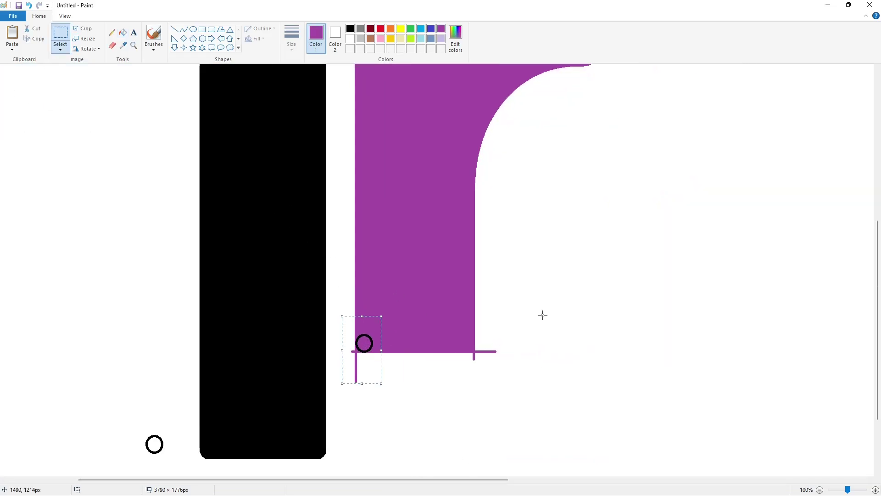
Step: Try to place another copy of the circle in the r's bottom-right corner
key(ctrl+c)
key(ctrl+v)
drag(24, 95, 467, 343)
click(561, 329)
key(ctrl+z)
Step: Paste another copy of the circle and nudge it into line with the r's bottom-right corner
key(ctrl+v)
drag(25, 94, 465, 343)
key(Right)
key(Right)
key(Right)
key(Right)
key(Right)
key(Left)
key(Left)
click(542, 314)
Step: Draw a smaller circle with a black outline just above the r's flat top edge
scroll(542, 315, up, 4)
click(193, 29)
click(350, 29)
drag(366, 180, 388, 196)
Step: Copy the smaller circle and fit the copy into the r's top-left corner
click(60, 34)
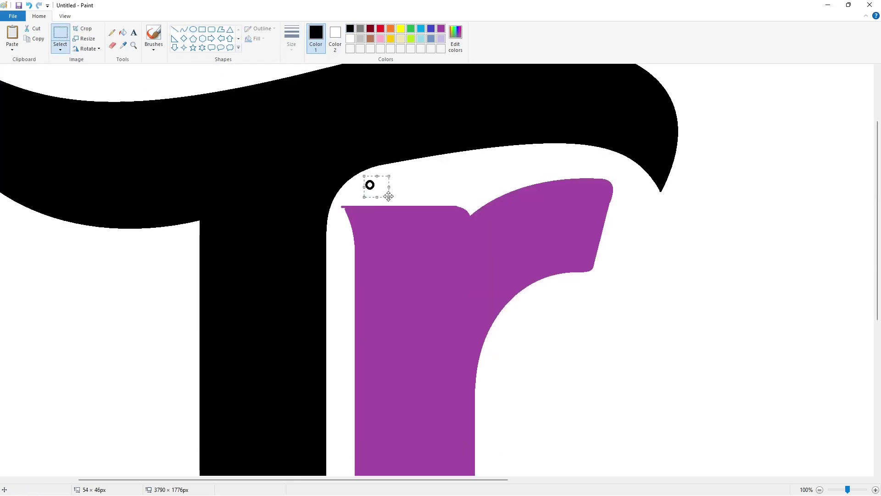
key(ctrl+c)
key(ctrl+v)
drag(18, 83, 124, 142)
drag(363, 211, 358, 207)
click(409, 211)
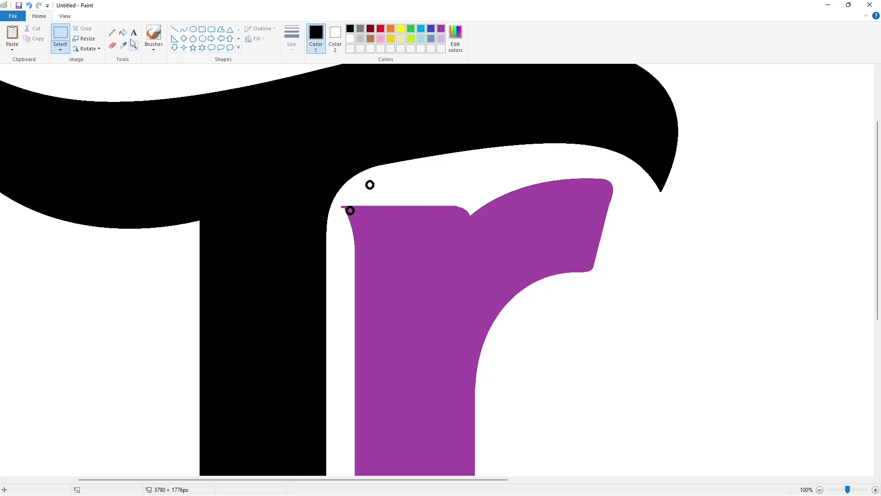
Step: Fill the leftover purple pieces outside the r's corner circles with white
click(122, 32)
click(350, 39)
scroll(394, 255, down, 5)
scroll(395, 255, up, 5)
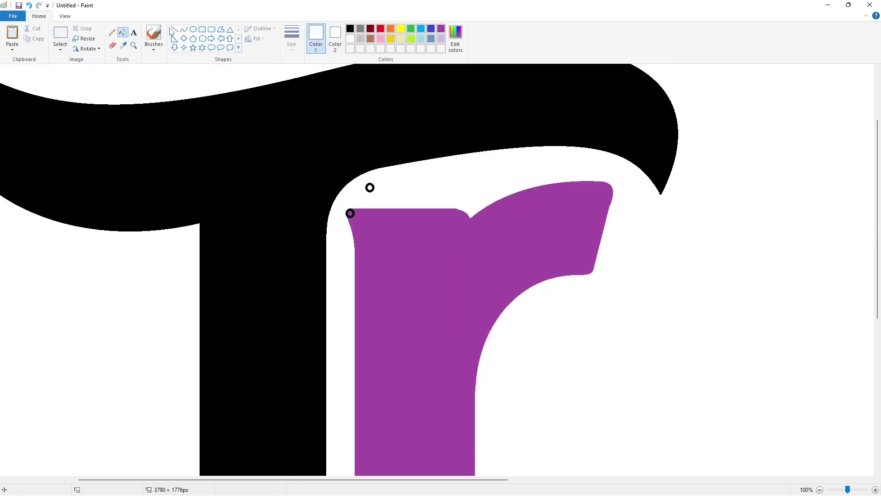
click(175, 29)
Step: Fill the r and the insides of its two bottom corner circles with black
click(123, 32)
click(350, 29)
click(394, 239)
scroll(376, 248, down, 5)
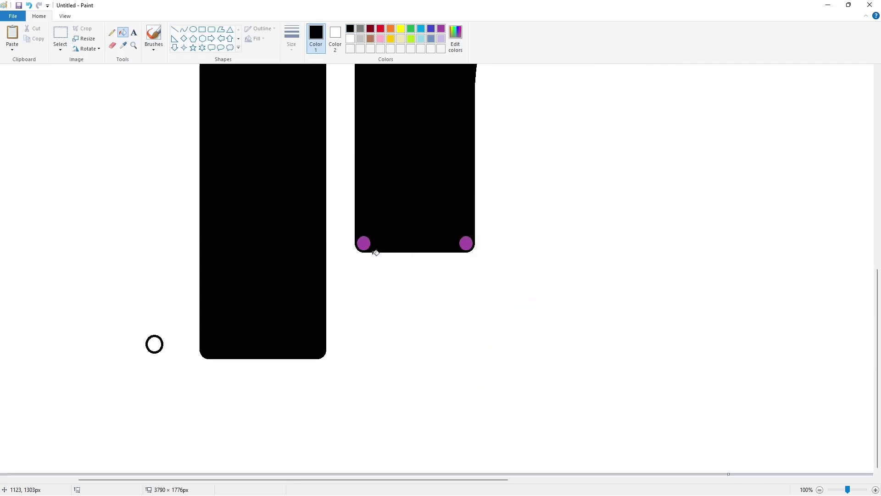
click(364, 243)
click(466, 244)
Step: Smooth the slanted end of the r's arm with a straight black line along its edge
scroll(472, 244, up, 5)
click(175, 29)
drag(612, 202, 595, 268)
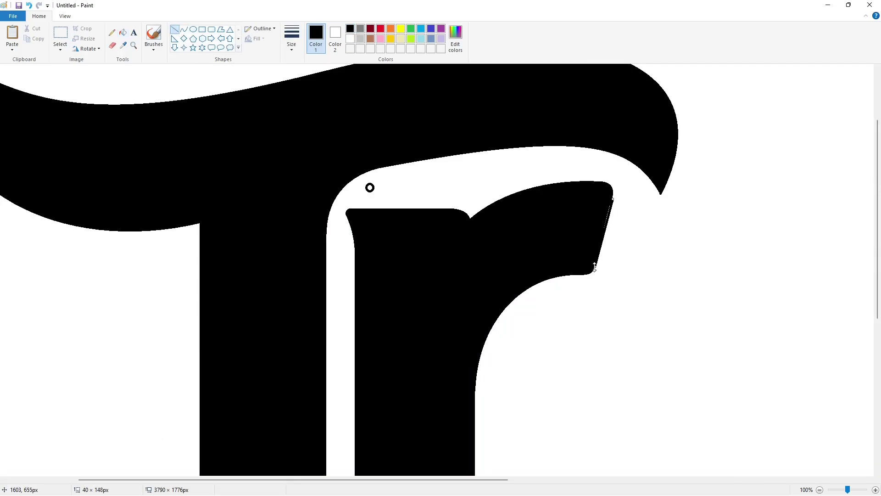
click(646, 261)
Step: Draw a large circle about 813 × 793 px beneath the r's arm as the outer edge of an o
click(820, 490)
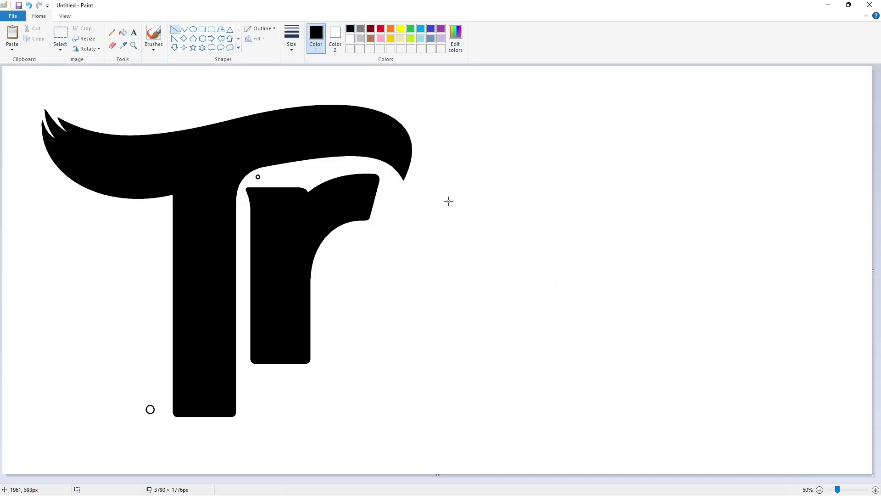
click(193, 29)
drag(346, 256, 488, 397)
drag(427, 253, 428, 214)
drag(346, 306, 323, 307)
drag(488, 307, 511, 326)
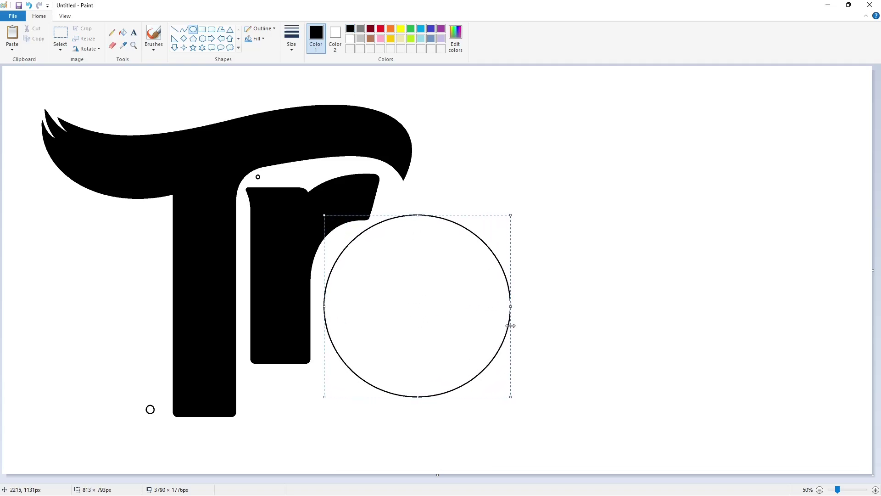
click(518, 325)
Step: Draw a smaller ellipse about 298 px tall in the middle of the large circle as the o's opening
drag(391, 283, 447, 340)
drag(424, 325, 420, 323)
drag(417, 281, 418, 269)
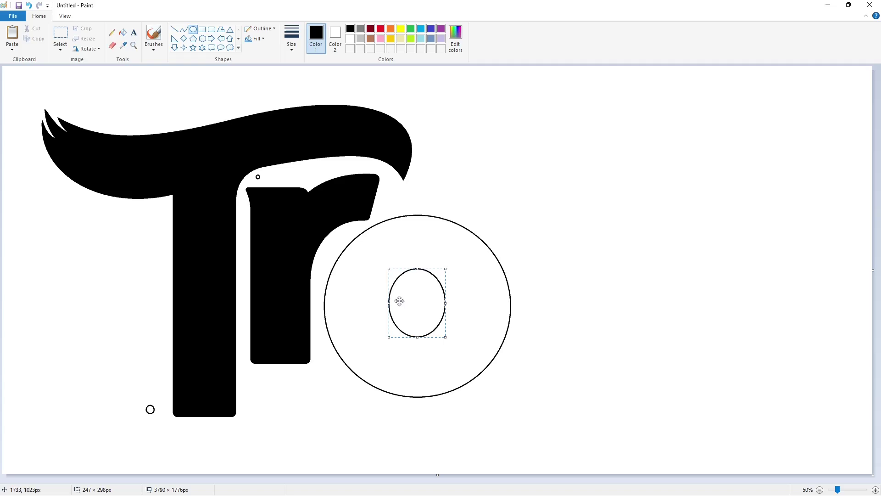
drag(419, 307, 456, 318)
click(485, 317)
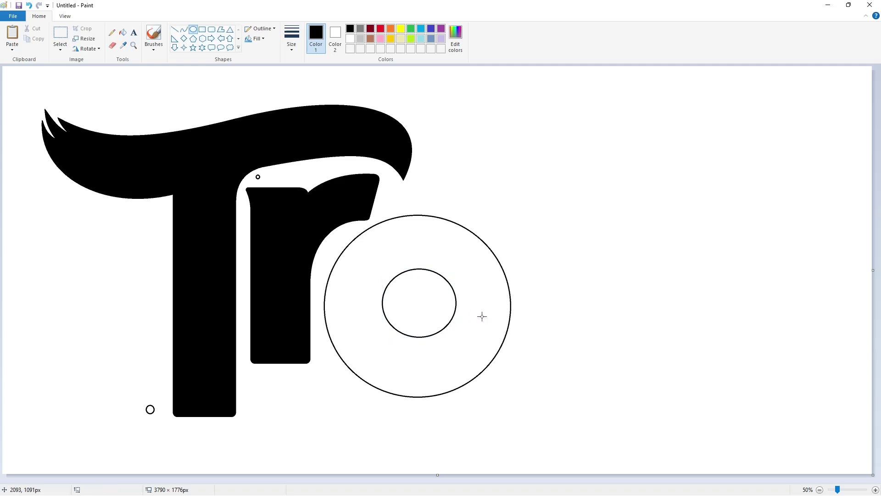
Step: Cut gaps in the upper right of both o outlines and remove the arc segments between them with white fill
click(112, 45)
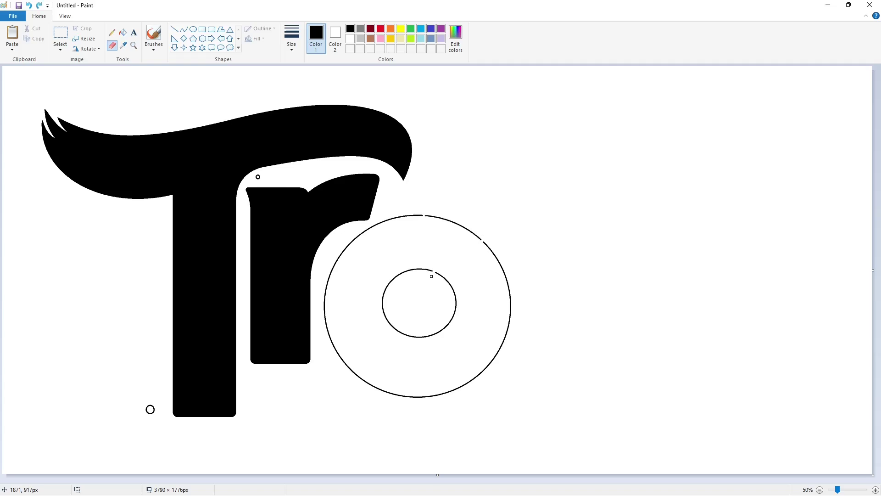
click(122, 32)
click(349, 39)
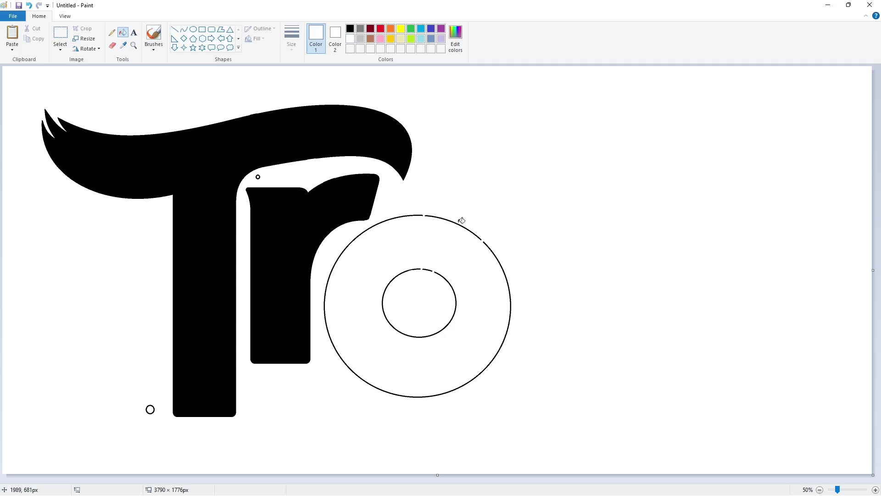
click(461, 225)
click(427, 270)
Step: Draw black curves from the o's two cut outlines sweeping up and outward into a feather-like tail
click(184, 29)
click(350, 29)
mouse_move(423, 215)
mouse_down()
mouse_move(482, 198)
mouse_move(447, 216)
mouse_move(471, 218)
mouse_up()
mouse_move(420, 267)
mouse_down()
mouse_move(425, 277)
mouse_move(485, 199)
mouse_move(459, 267)
mouse_up()
drag(461, 264, 489, 241)
click(637, 313)
Step: Join the two tail curves with a small rounded curve at the tip
click(875, 489)
drag(427, 480, 666, 480)
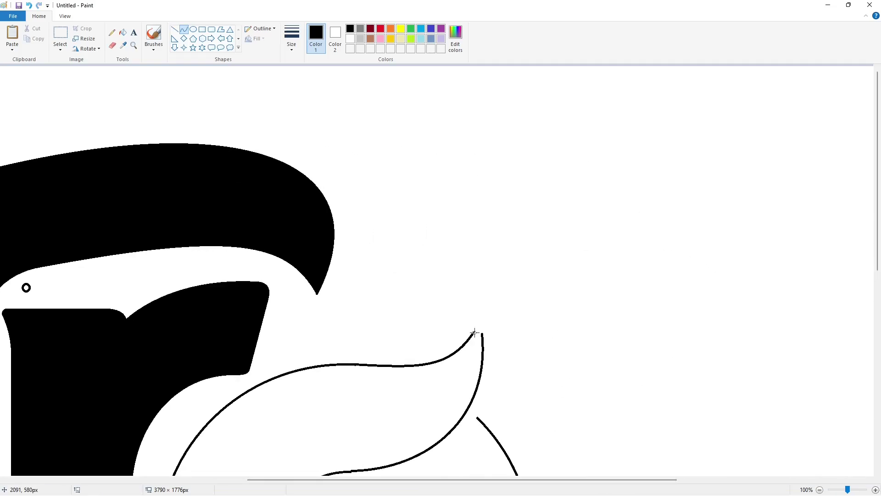
click(481, 328)
click(517, 327)
drag(478, 329, 483, 326)
click(519, 328)
click(513, 326)
Step: Join the open ends of the o's outer and inner outlines with a curve parallel to the tail's lower edge
scroll(535, 346, down, 2)
click(819, 489)
drag(484, 242, 458, 269)
click(459, 269)
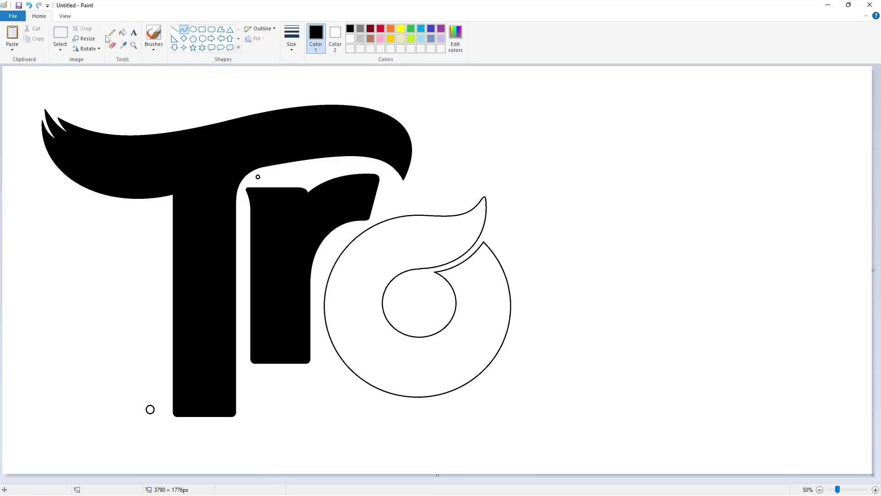
Step: Fill both parts of the o with solid black and inspect the gap beneath its tail
click(122, 32)
click(477, 321)
scroll(613, 458, up, 1)
scroll(614, 458, down, 4)
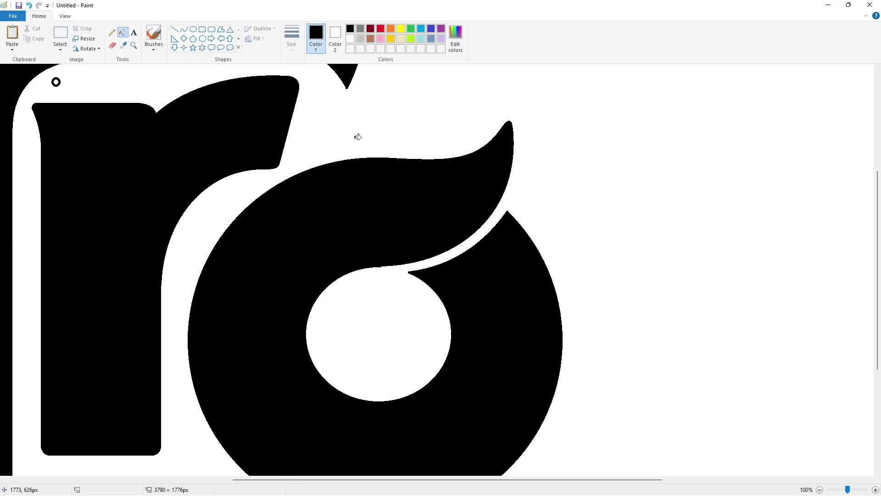
click(349, 39)
click(174, 29)
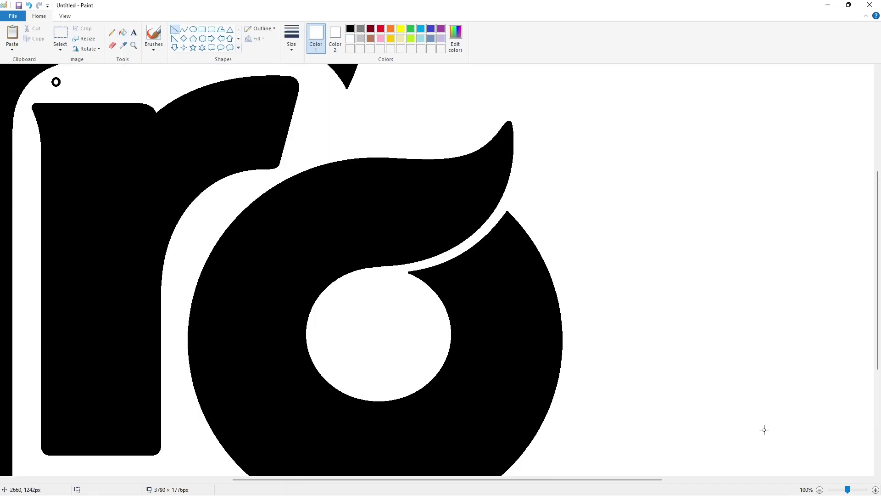
click(408, 184)
scroll(408, 184, down, 2)
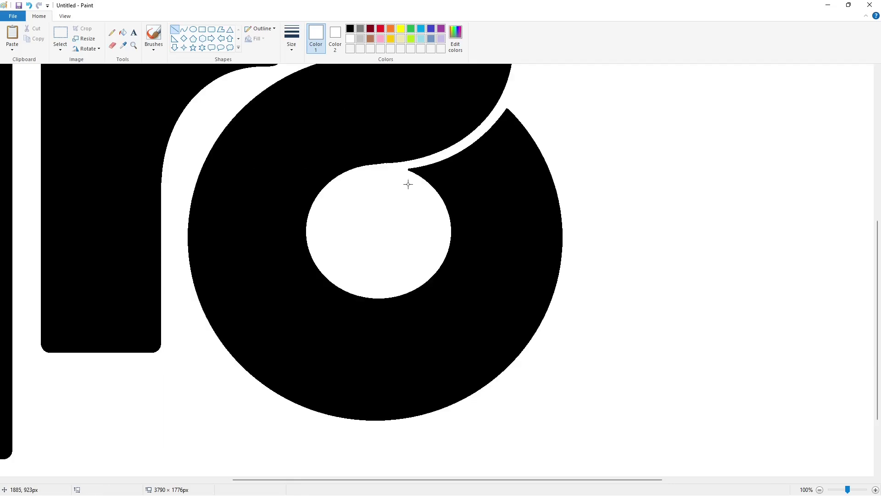
click(820, 490)
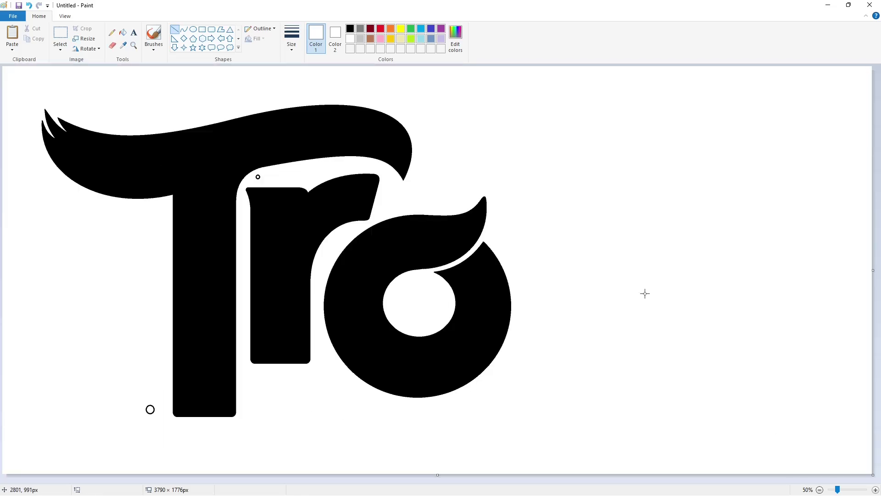
Step: Draw a tall black-outlined rectangle about 269 × 1009 px beside the o as the stem of an l
click(202, 29)
click(351, 28)
drag(519, 138, 576, 392)
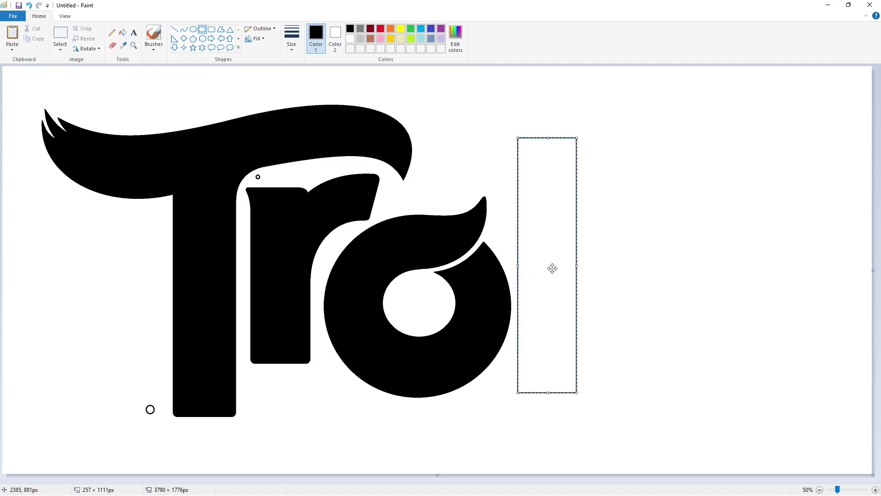
drag(576, 268, 580, 271)
drag(548, 392, 551, 383)
drag(549, 138, 549, 151)
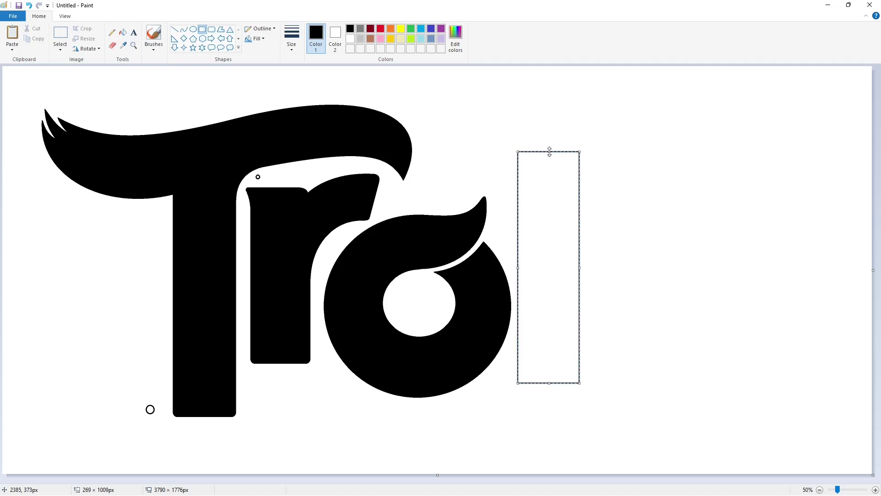
click(586, 191)
Step: Erase the rectangle's upper-right corner and draw a curve flaring outward from its right edge to the height of the top edge
click(112, 45)
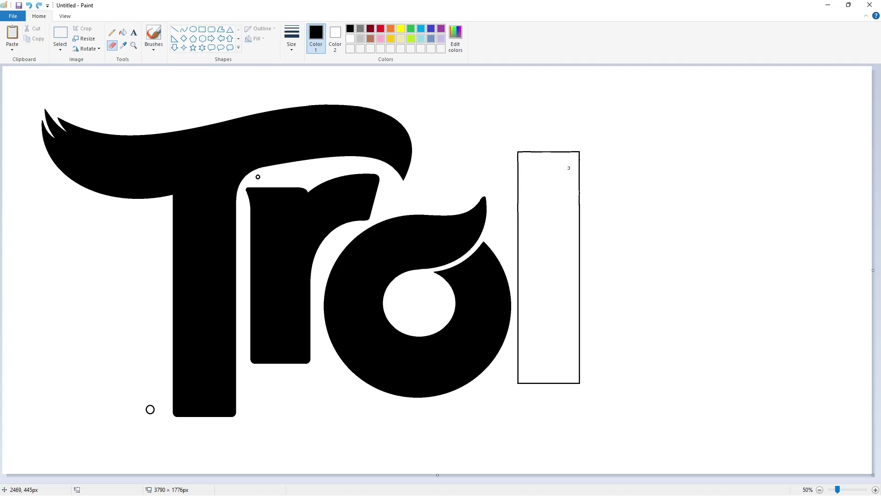
drag(582, 157, 579, 173)
click(184, 29)
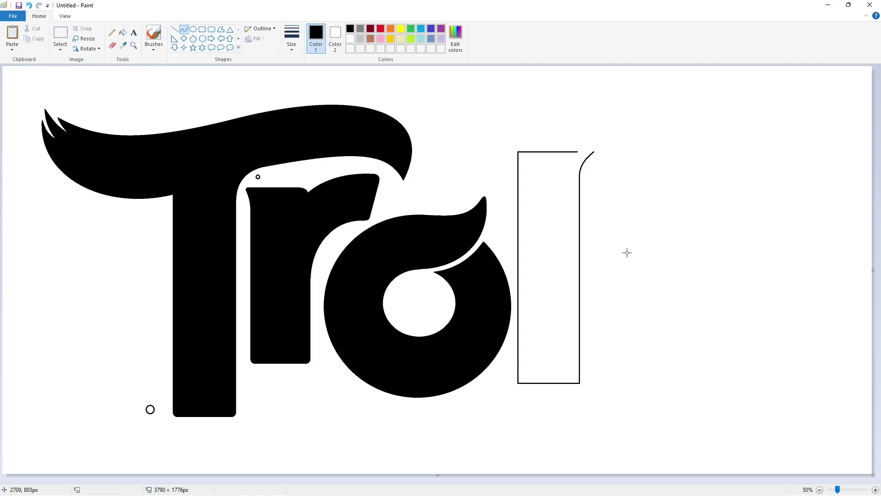
Step: Extend the l's top edge with a horizontal line about 144 px long that meets the flared curve
click(875, 490)
drag(325, 479, 662, 479)
click(175, 29)
drag(445, 236, 510, 236)
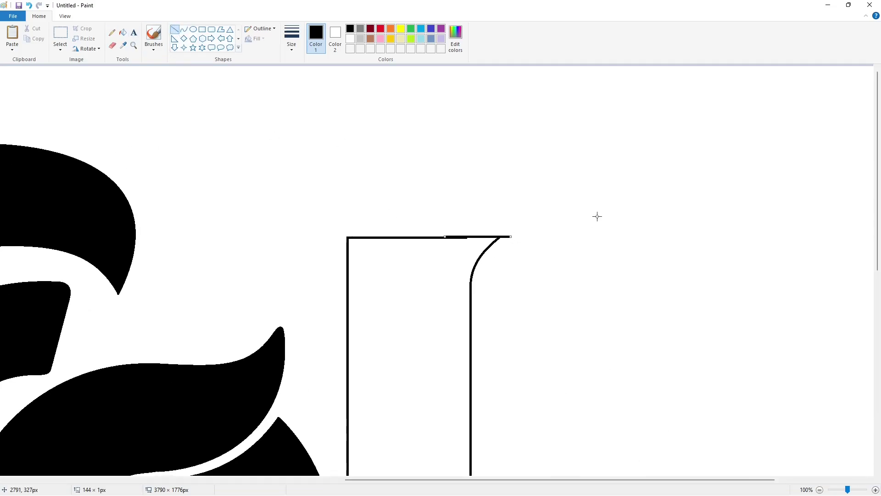
key(Down)
key(Down)
click(597, 216)
Step: Fill the l solid and recolor it purple, and copy the small circle beneath the T's bar
click(123, 33)
click(424, 349)
drag(426, 480, 265, 480)
click(60, 35)
drag(148, 278, 184, 301)
key(ctrl+c)
drag(281, 480, 466, 480)
click(441, 28)
click(352, 307)
Step: Paste the small circle into the pointed tip of the l's flare, against the top edge
key(ctrl+v)
drag(23, 84, 446, 246)
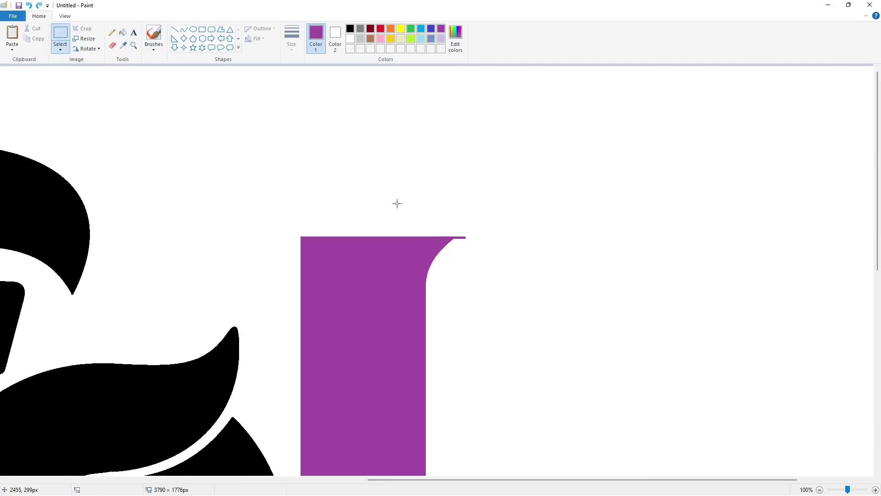
key(ctrl+v)
drag(16, 78, 440, 244)
key(Right)
key(Right)
key(Right)
key(Right)
key(Right)
key(Right)
key(Right)
key(Right)
key(Right)
key(Right)
key(Right)
key(Right)
key(Right)
key(Right)
key(Right)
key(Right)
key(Right)
key(Right)
key(Right)
key(Right)
Step: Remove the purple sliver sticking out beyond the small circle at the flare's tip with white fill
click(123, 33)
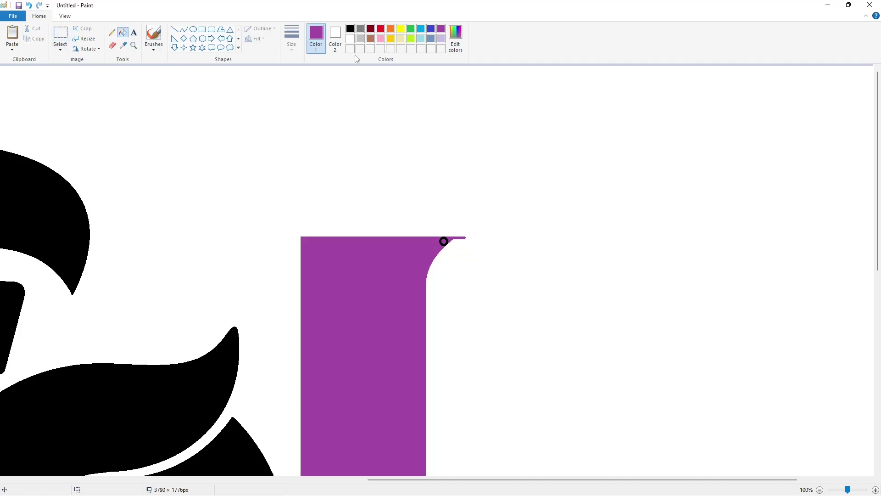
click(351, 39)
click(457, 237)
Step: Copy the larger circle beside the T's foot and place it flush in the purple l's lower-left corner
scroll(474, 263, down, 5)
drag(431, 480, 170, 480)
click(60, 35)
drag(55, 374, 116, 471)
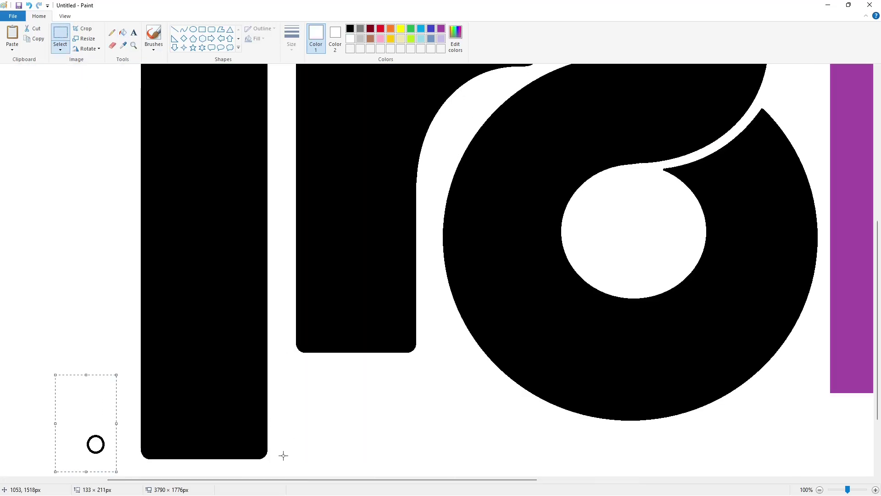
key(ctrl+c)
drag(283, 480, 504, 480)
key(ctrl+v)
drag(26, 110, 379, 358)
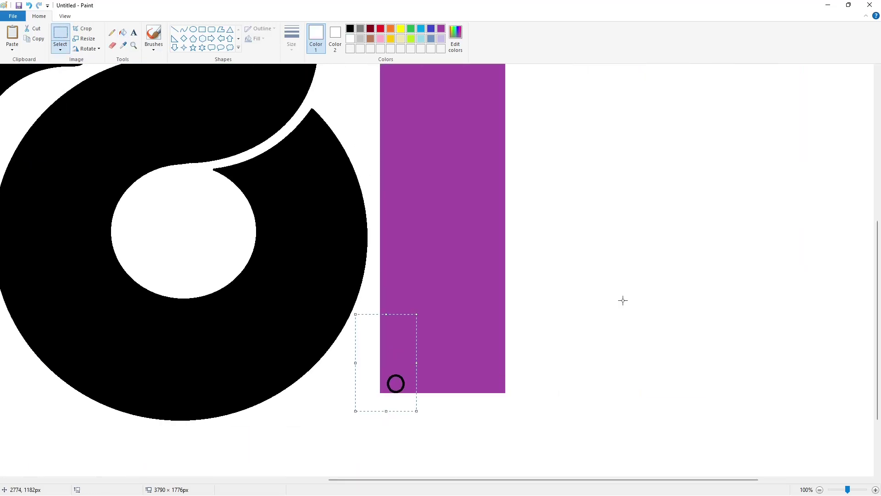
key(Left)
key(Left)
key(Left)
key(Left)
key(Left)
key(Left)
key(Left)
key(Left)
key(Left)
key(Left)
key(Left)
key(Left)
key(Left)
key(Left)
key(Left)
Step: Paste another copy of the larger circle flush into the purple l's lower-right corner
key(ctrl+v)
drag(16, 122, 486, 362)
key(Right)
key(Right)
key(Right)
key(Right)
key(Right)
key(Right)
key(Right)
key(Right)
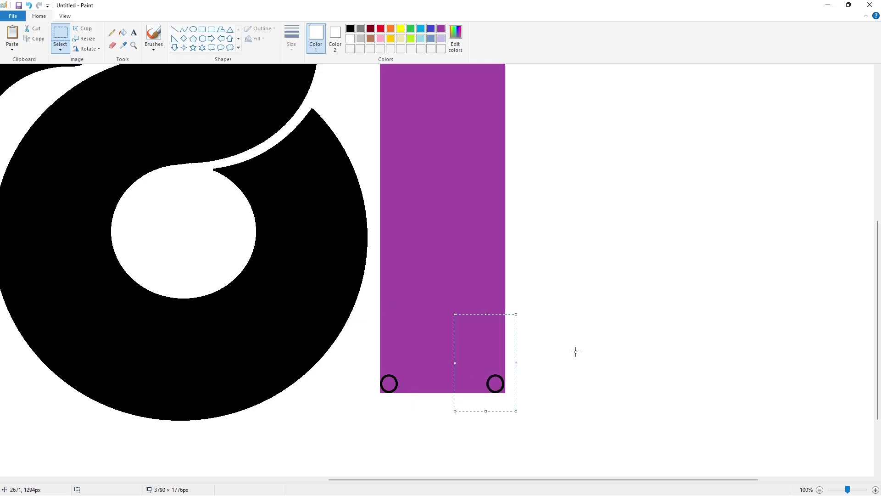
Step: Paste a third copy of the larger circle flush into the purple l's upper-left corner
scroll(575, 351, up, 7)
key(ctrl+v)
drag(32, 119, 382, 229)
key(Left)
key(Left)
key(Left)
key(Left)
key(Left)
key(Left)
key(Left)
key(Left)
key(Left)
key(Left)
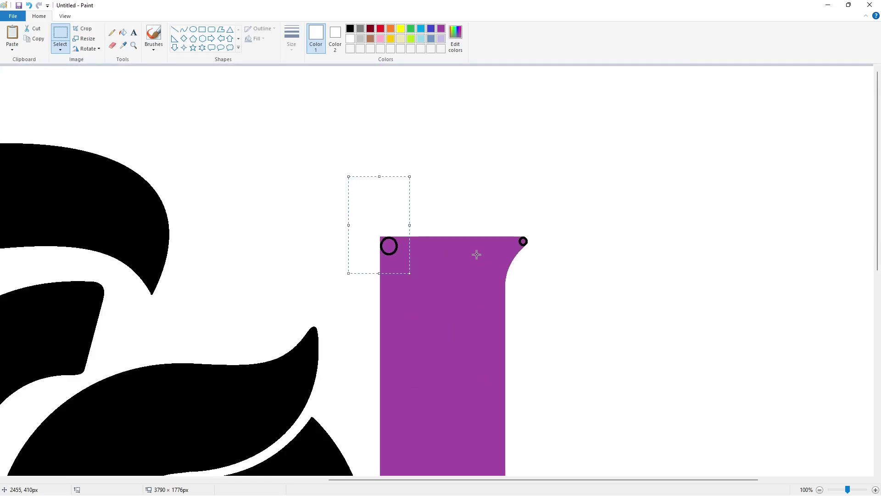
Step: Clear the l's corners outside the guide circles with white, and fill the l and the circles' interiors black
click(122, 32)
scroll(386, 232, down, 7)
click(349, 28)
click(391, 378)
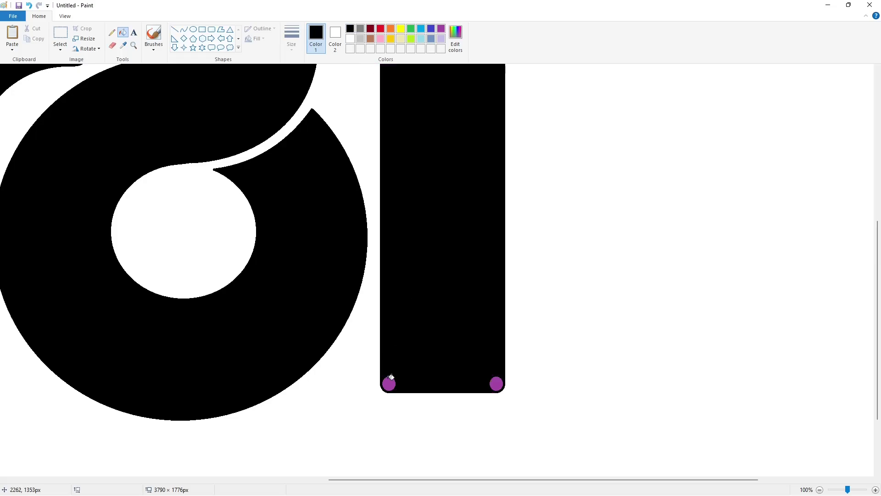
click(388, 381)
click(497, 383)
scroll(498, 382, up, 7)
click(523, 140)
click(389, 142)
Step: Trim the underside of the l's flared tip with a diagonal white line about 41 × 42 px
click(174, 29)
click(350, 38)
drag(518, 152, 537, 133)
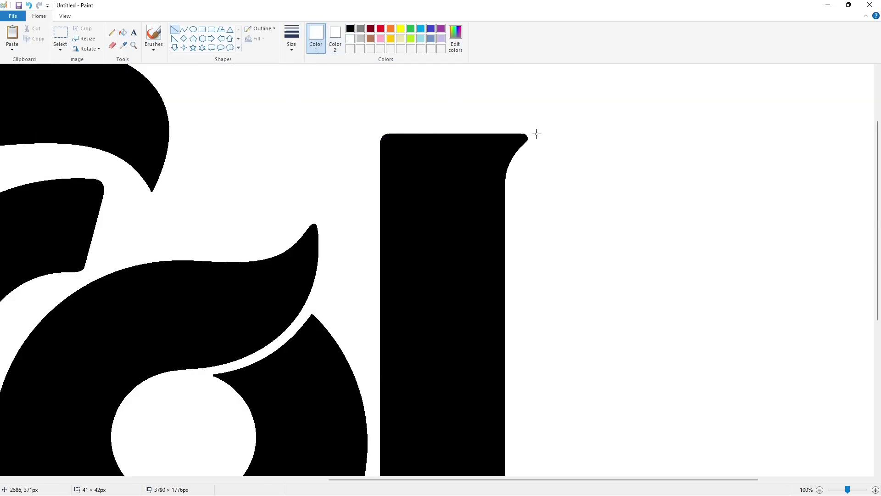
Step: Duplicate the finished l and place the copy beside it, slightly lower, as the second l
scroll(706, 378, down, 7)
scroll(707, 377, down, 1)
click(60, 34)
drag(611, 120, 514, 422)
key(ctrl+c)
key(ctrl+v)
drag(51, 234, 639, 319)
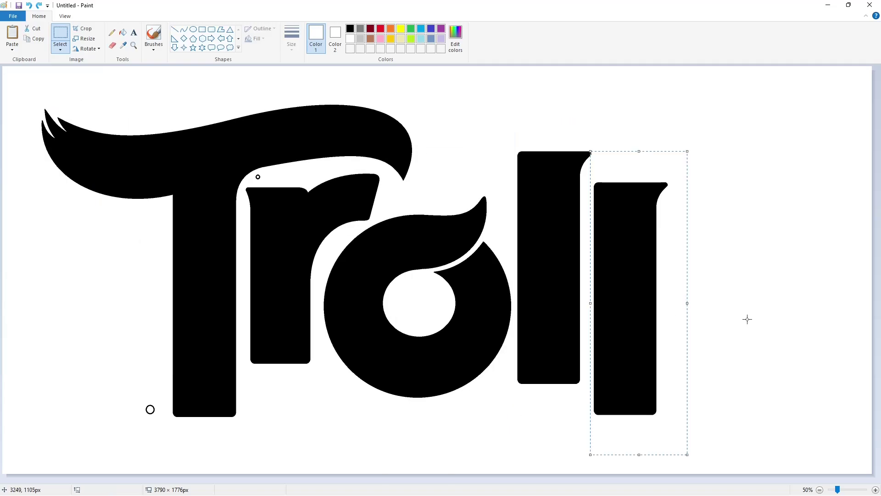
click(747, 319)
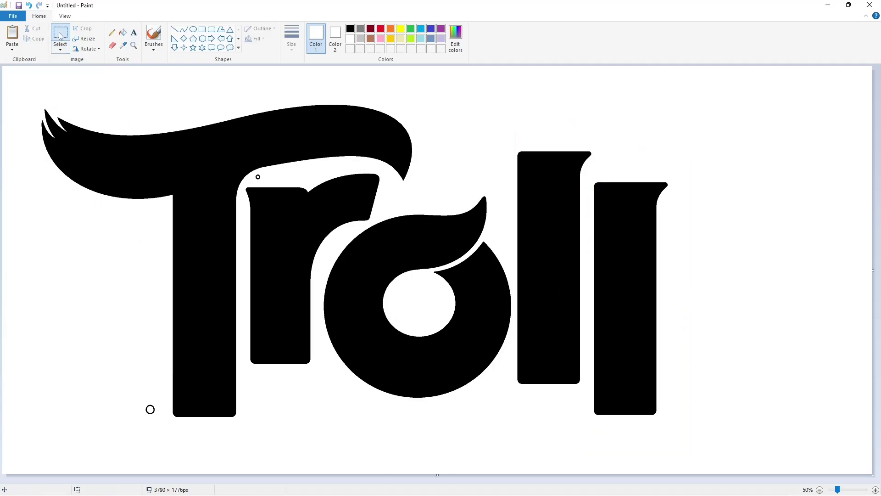
Step: Select the second l's flared top section, about 457 × 235 px, for copying and fill the whole letter purple
mouse_move(587, 171)
mouse_down()
mouse_move(611, 198)
mouse_move(692, 225)
mouse_up()
click(875, 489)
drag(363, 479, 754, 478)
click(440, 29)
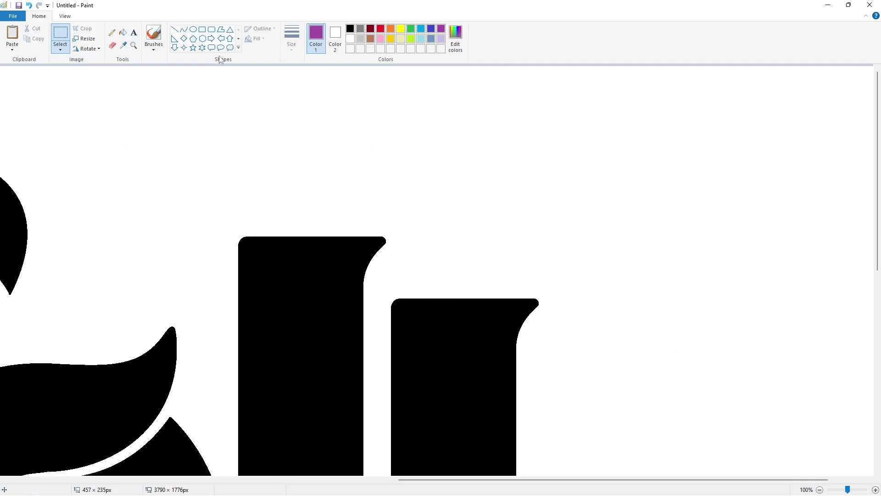
click(122, 32)
click(450, 356)
Step: Paste the black copy of the flared top section and align it over the top of the purple second l
key(ctrl+v)
drag(110, 136, 489, 356)
key(Up)
key(Up)
key(Up)
key(Up)
key(Up)
key(Up)
key(Up)
key(Up)
key(Up)
key(Up)
key(Up)
key(Up)
key(Up)
key(Up)
key(Up)
key(Up)
key(Up)
key(Up)
key(Up)
key(Up)
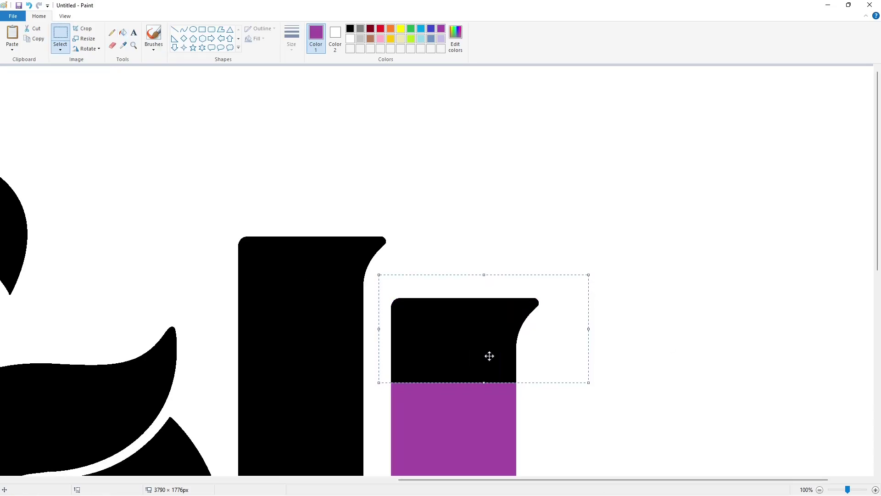
Step: Drop the pasted top section, fill the leftover at the second l's flared tip white and its purple stem black
click(371, 231)
click(123, 32)
click(350, 38)
click(529, 310)
click(350, 28)
click(490, 427)
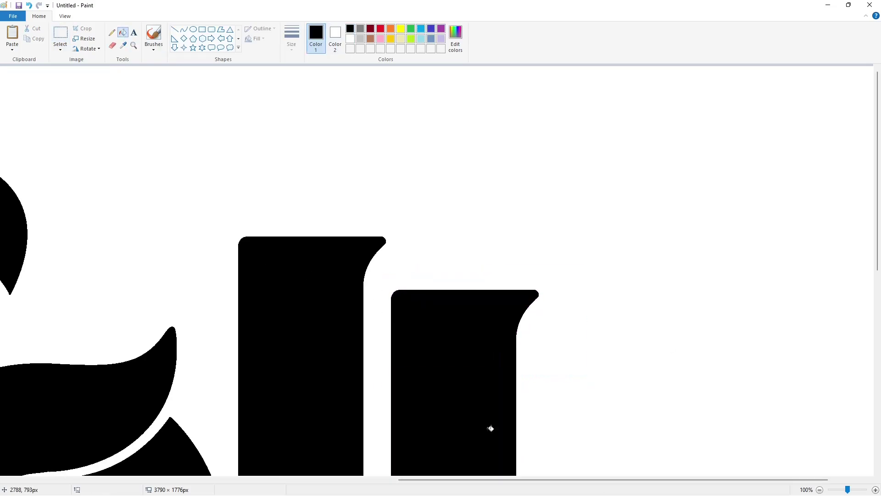
Step: Draw the outer upper arc of an s beside the second l with black curves, from the hook tip around to the spine
click(820, 490)
click(184, 29)
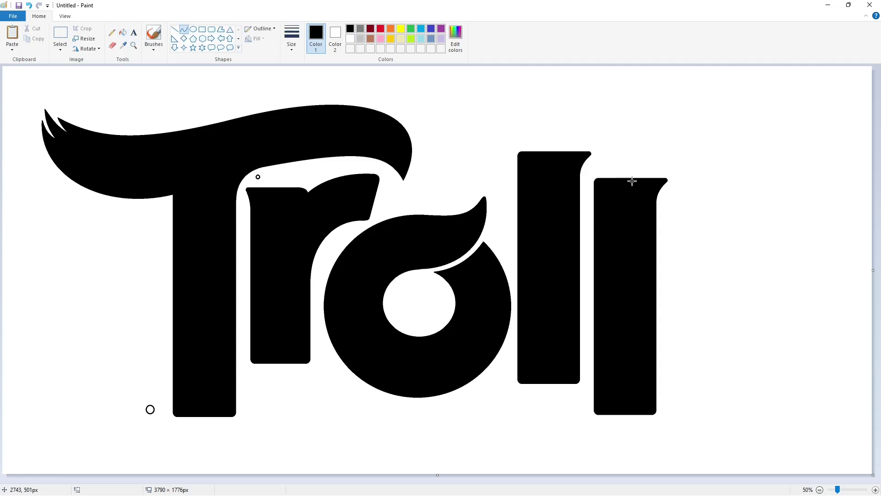
mouse_move(767, 255)
mouse_down()
mouse_move(728, 183)
mouse_move(739, 185)
mouse_up()
mouse_move(759, 222)
mouse_down()
mouse_move(778, 185)
mouse_move(674, 261)
mouse_move(690, 290)
mouse_up()
click(805, 280)
mouse_move(714, 237)
mouse_down()
mouse_move(703, 184)
mouse_move(642, 236)
mouse_move(734, 183)
mouse_move(688, 288)
mouse_move(698, 187)
mouse_move(647, 244)
mouse_up()
Step: Draw the inner edge of the s's upper hook with curves from its tip around to the start of the spine
drag(739, 236, 764, 239)
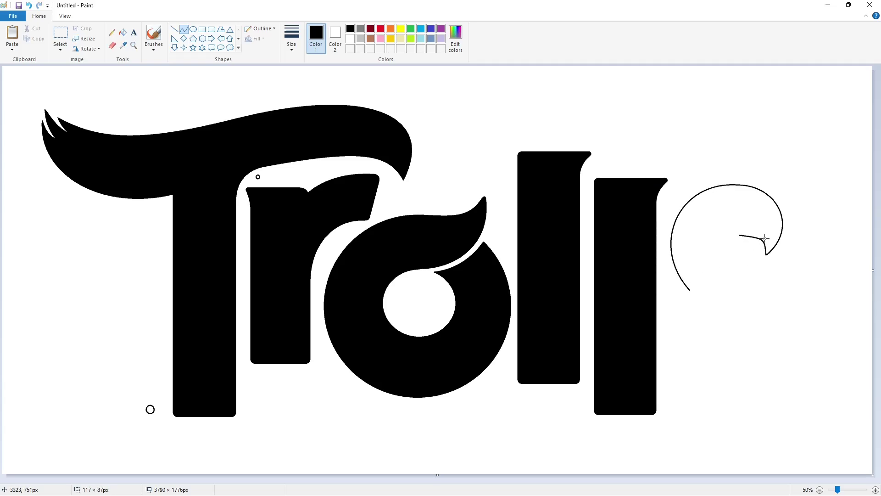
click(740, 236)
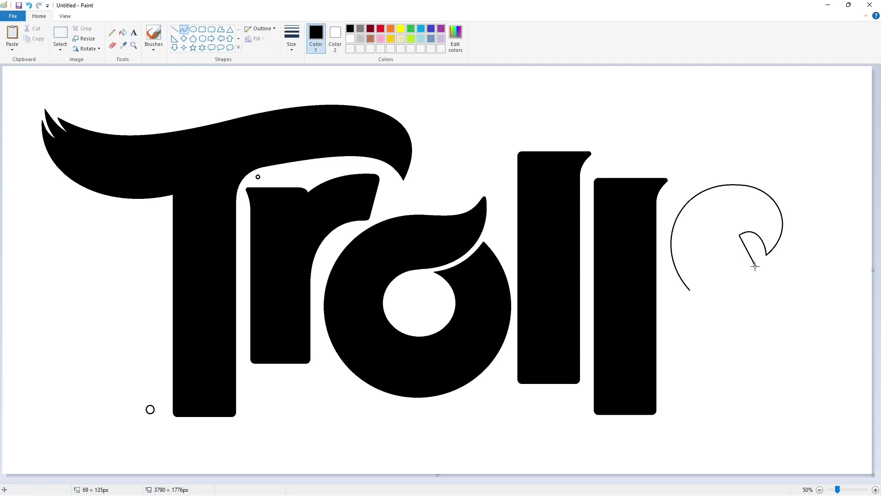
drag(737, 241, 734, 251)
click(733, 251)
click(786, 288)
Step: Draw the lower edge of the s's spine and the outer right side of its lower bowl with curves
drag(691, 290, 731, 326)
drag(755, 271, 743, 397)
drag(752, 313, 785, 289)
drag(795, 326, 805, 374)
Step: Close the s's lower hook with inner and outer curves and fill the whole letter black
drag(716, 346, 668, 314)
drag(692, 335, 698, 352)
drag(683, 347, 680, 344)
mouse_move(743, 396)
mouse_down()
mouse_move(683, 350)
mouse_move(670, 315)
mouse_move(701, 404)
mouse_move(693, 411)
mouse_move(640, 374)
mouse_up()
click(123, 33)
click(734, 386)
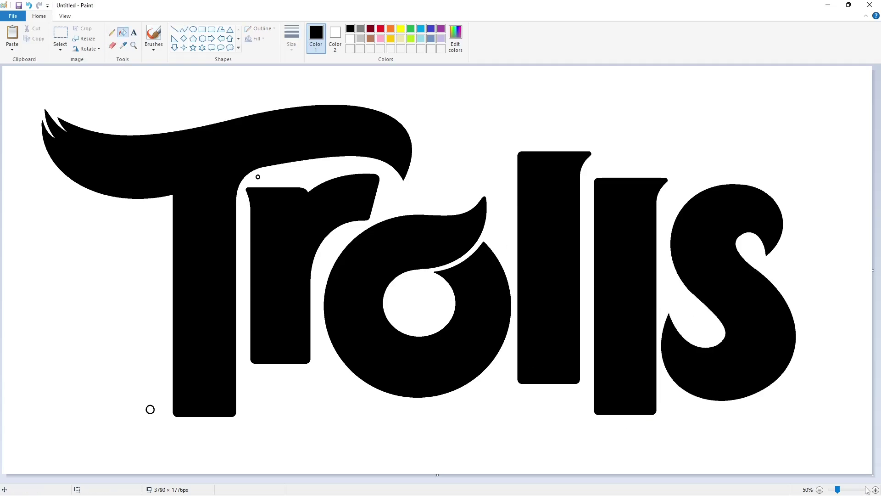
Step: Trim the pointed tip of the s's lower hook with a short white line
scroll(753, 404, up, 5)
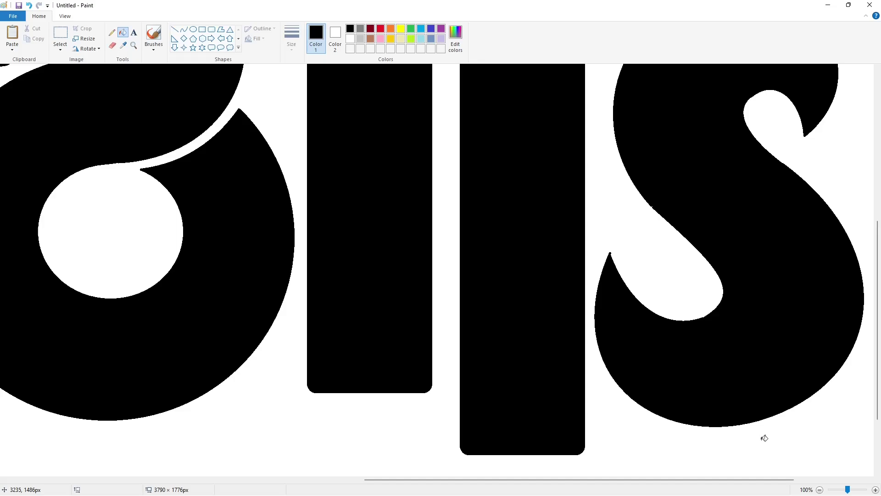
click(351, 39)
click(175, 29)
drag(606, 245, 619, 261)
click(647, 241)
Step: Smooth the inner corner of the s's upper hook with a short black line about 29 × 35 px
drag(601, 480, 682, 481)
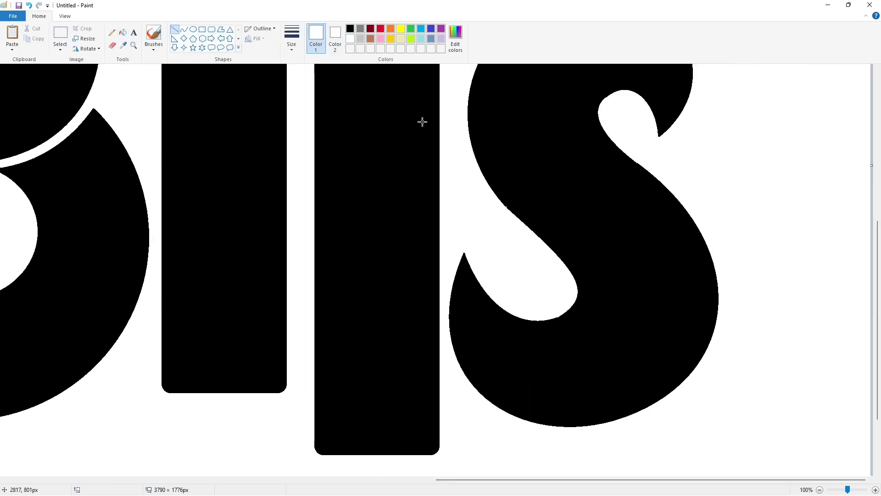
scroll(675, 237, up, 2)
scroll(675, 247, down, 2)
click(350, 28)
scroll(560, 317, up, 2)
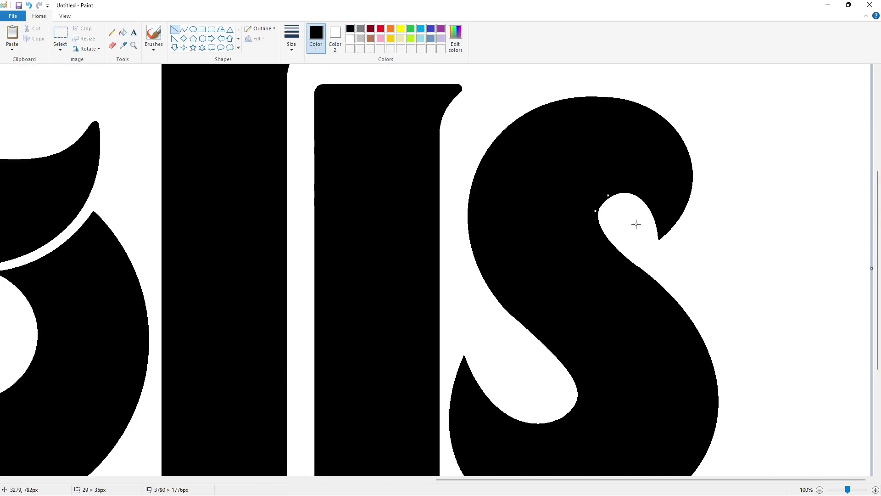
Step: Remove the leftover small circles beside the T's stem by filling their outlines white
click(820, 489)
click(122, 32)
click(350, 39)
click(258, 176)
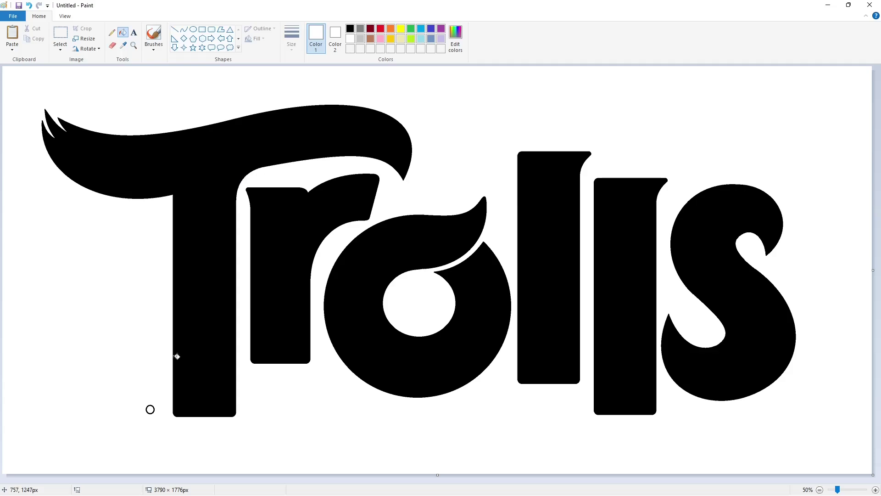
Step: Fill all six letters of the Trolls wordmark with orange
click(391, 29)
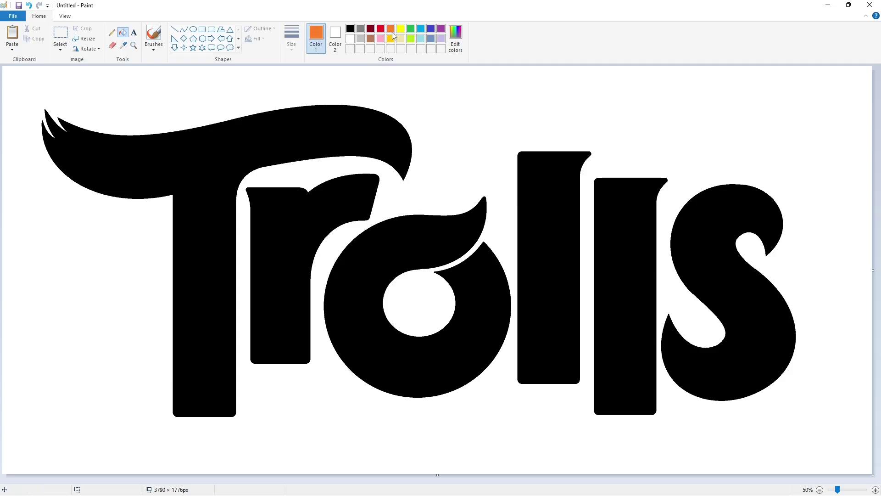
click(290, 134)
click(294, 208)
click(363, 274)
click(527, 294)
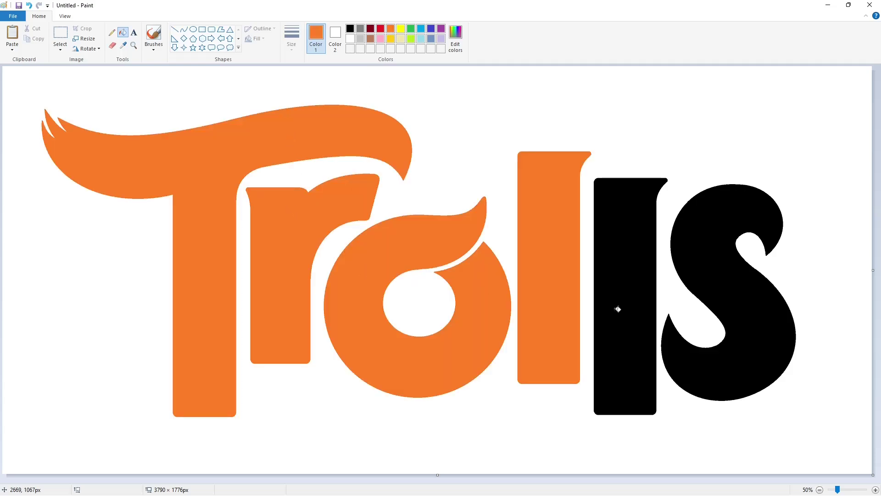
click(617, 308)
click(743, 323)
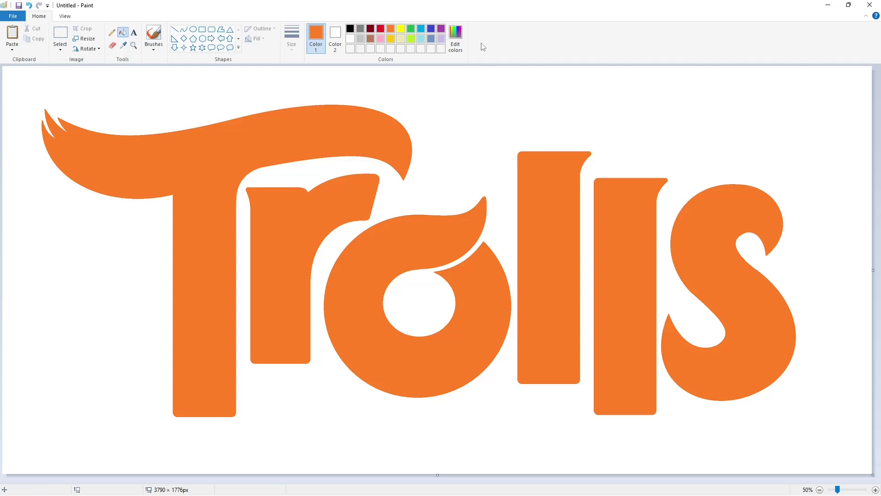